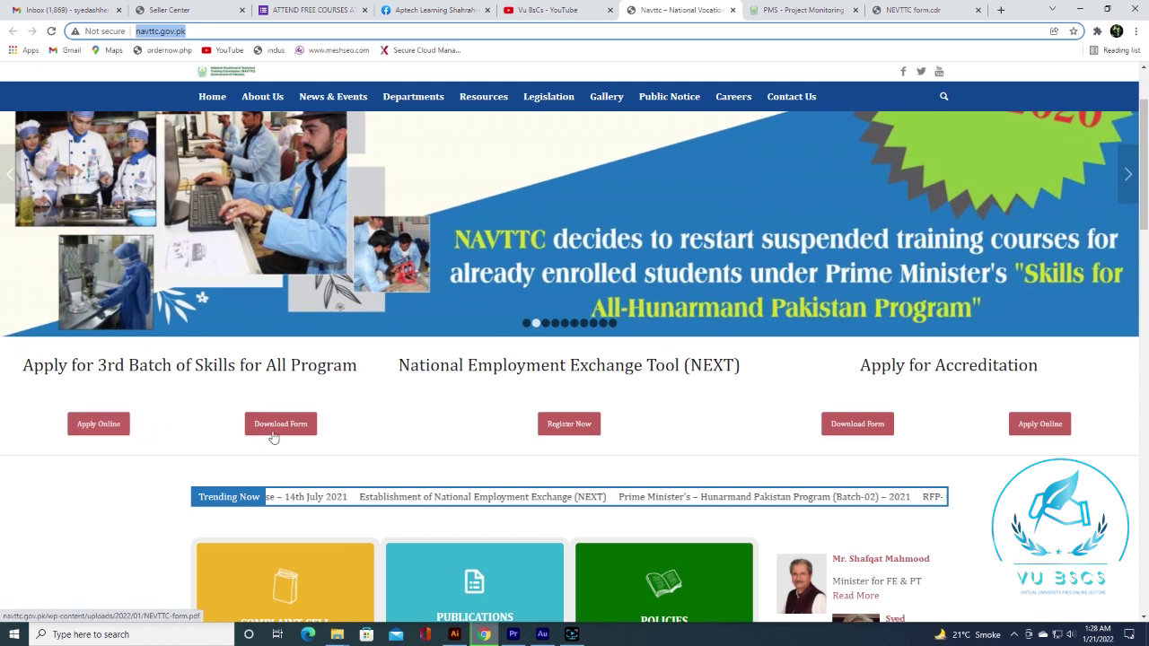
Step: Examine the sections of the Skills For All Candidate Signup form and the printable NEVTTC Batch III admission form
left_click(808, 9)
left_click(680, 10)
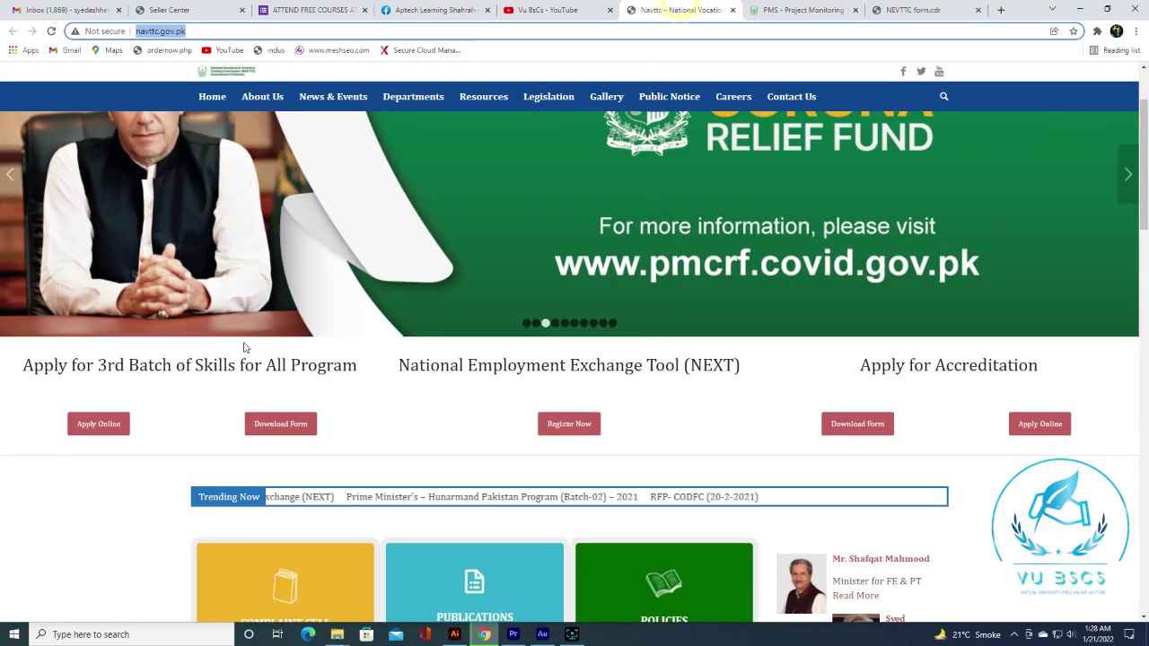
key("ctrl+Tab")
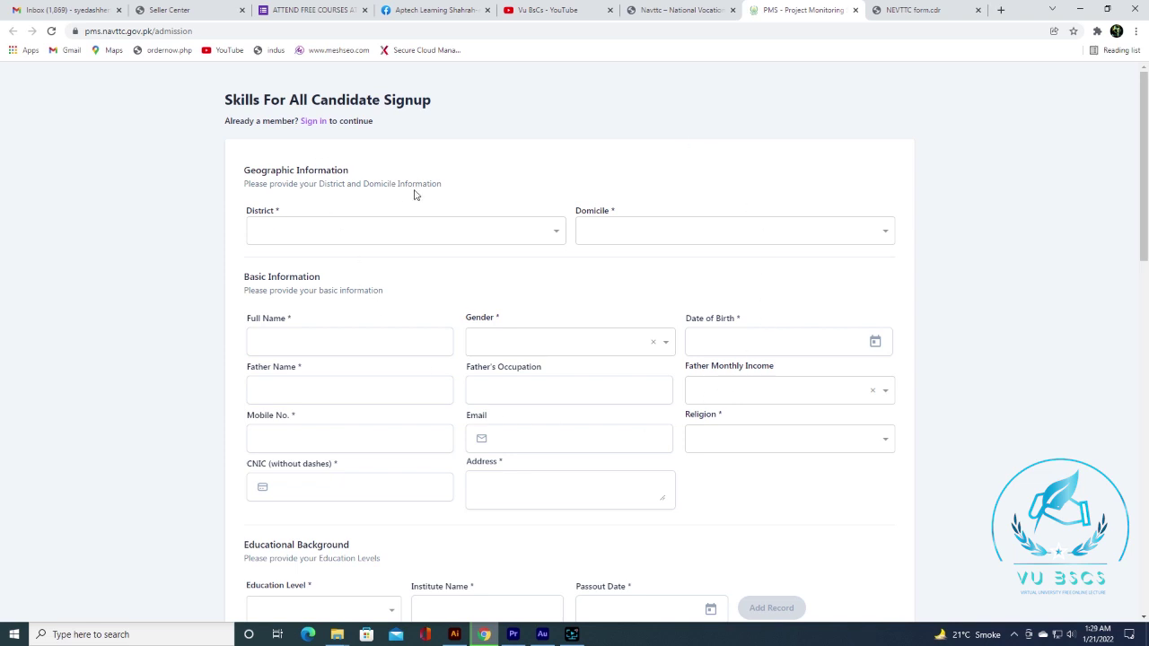
scroll(415, 195, "down", 8)
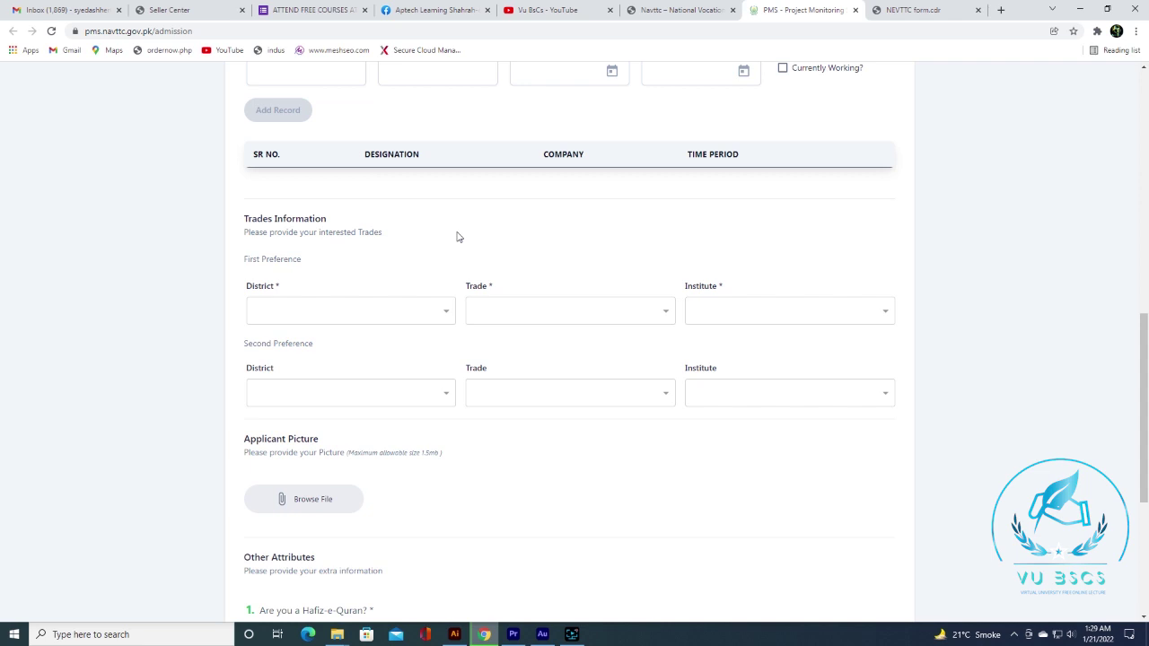
scroll(457, 237, "up", 2)
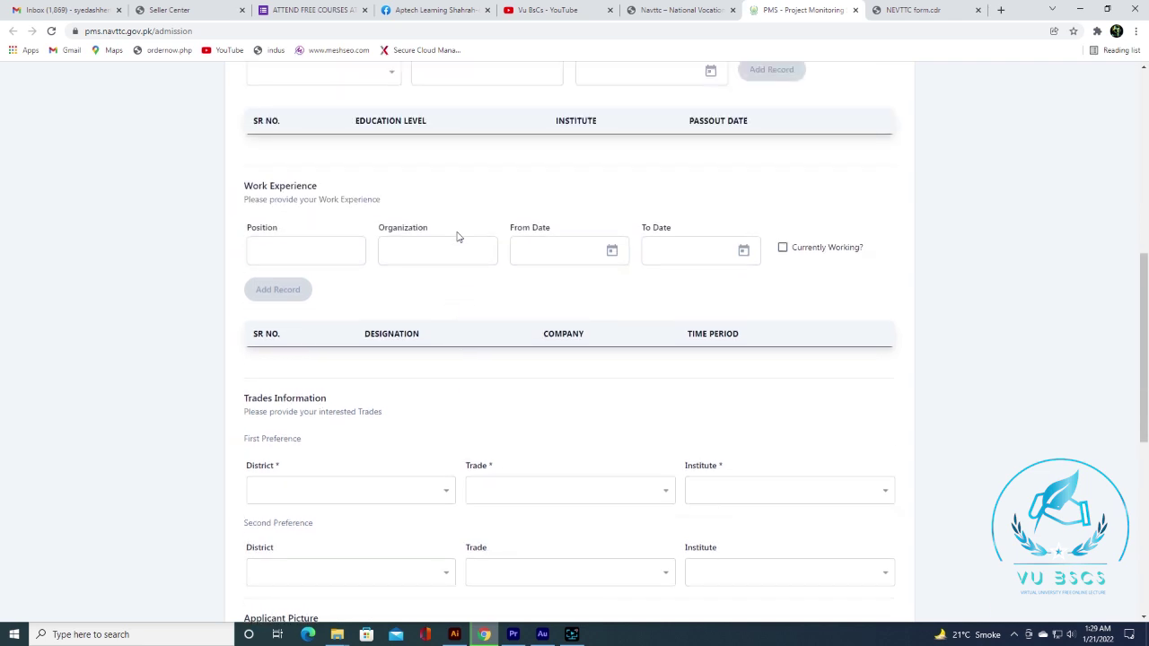
scroll(457, 236, "up", 2)
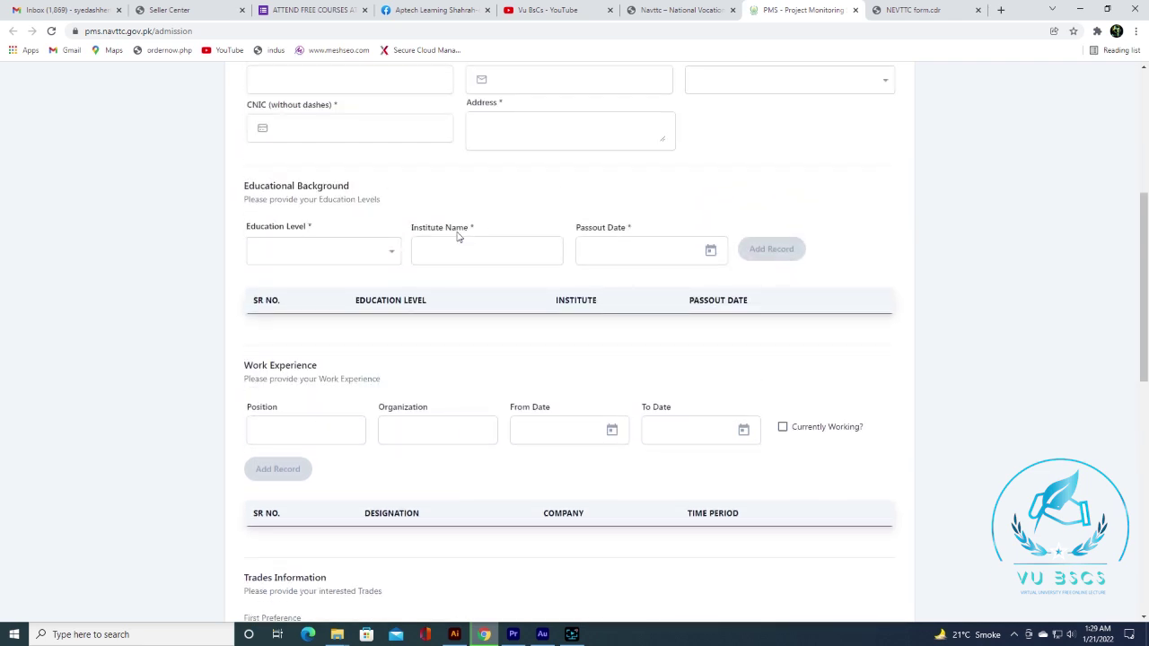
scroll(457, 237, "down", 3)
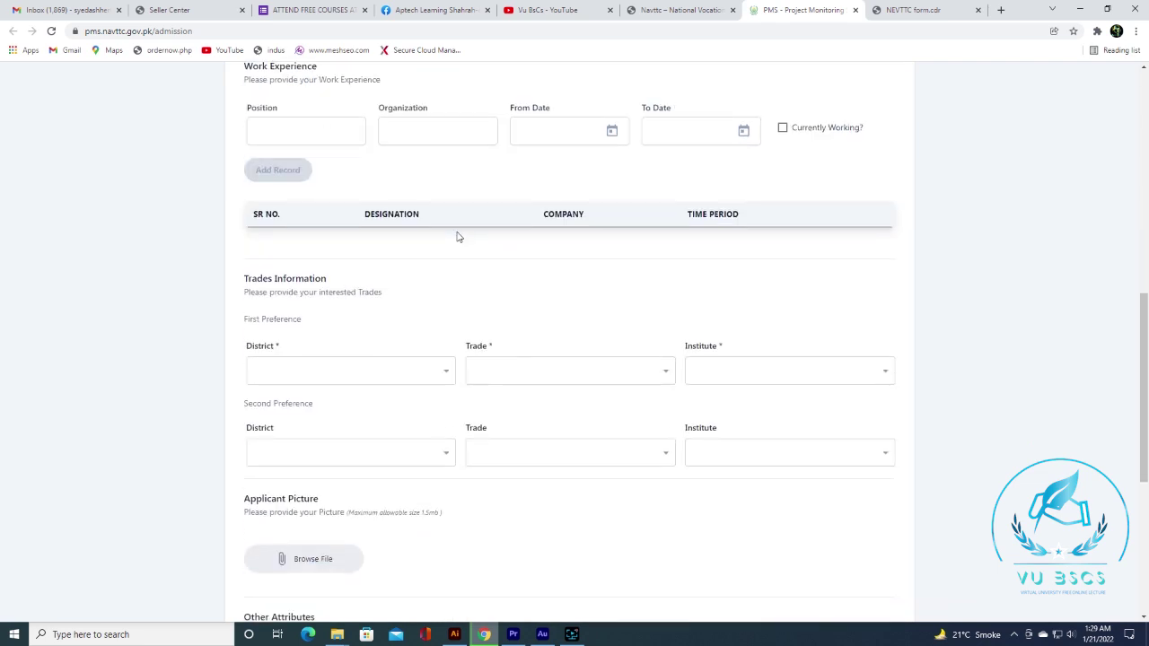
scroll(498, 258, "up", 8)
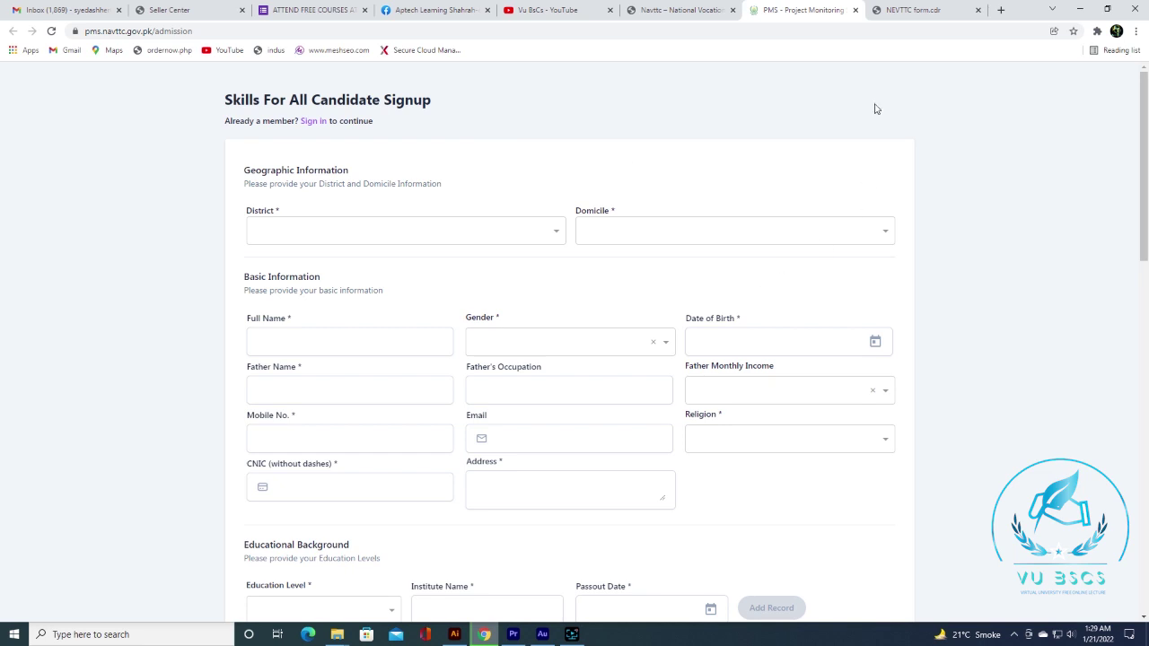
left_click(893, 15)
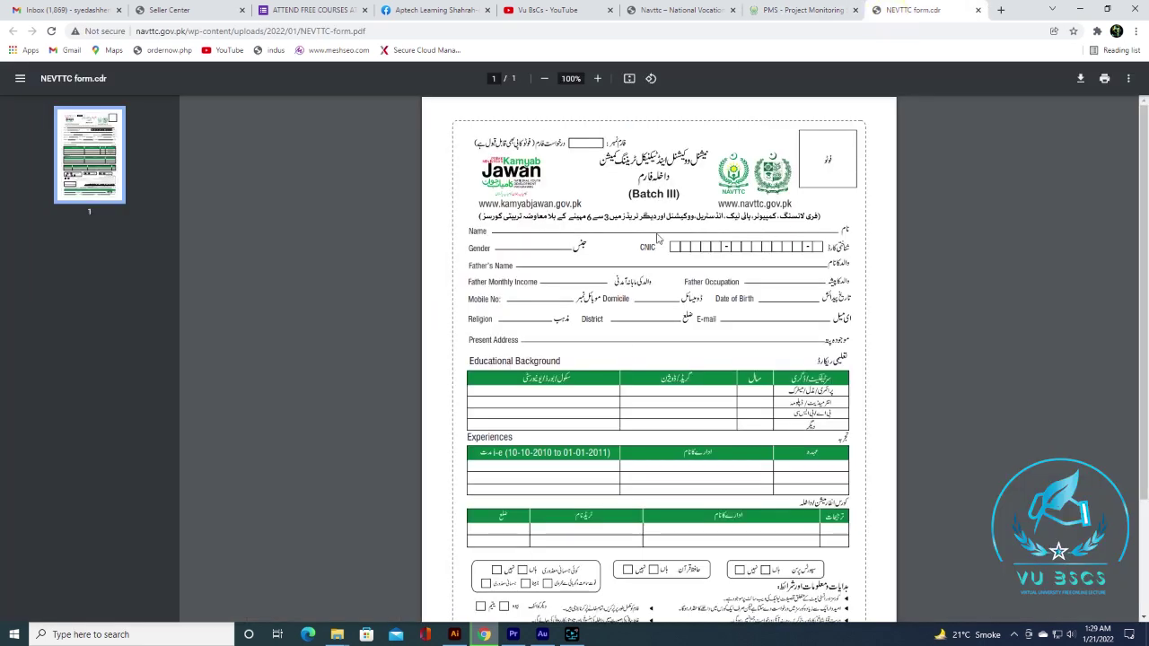
Step: Read the list of free six-month courses in the Aptech Learning Shahrah-e-Faisal Centre Facebook post, especially Amazon Virtual Assistant
left_click(431, 13)
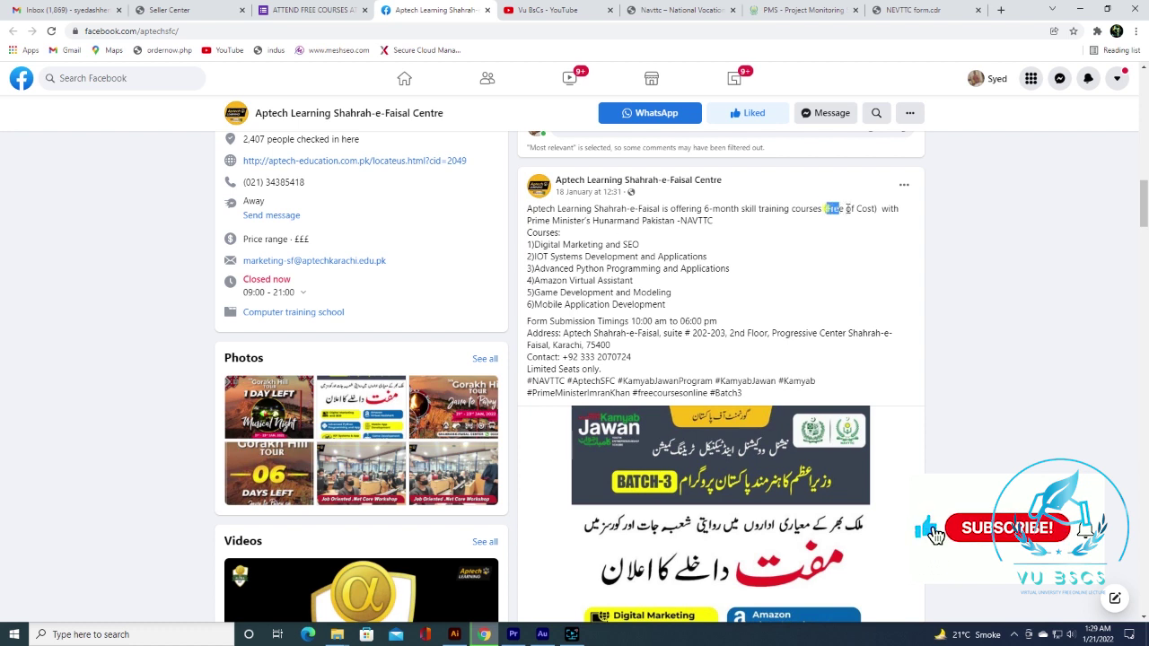
left_click_drag(825, 208, 876, 208)
left_click_drag(534, 244, 644, 245)
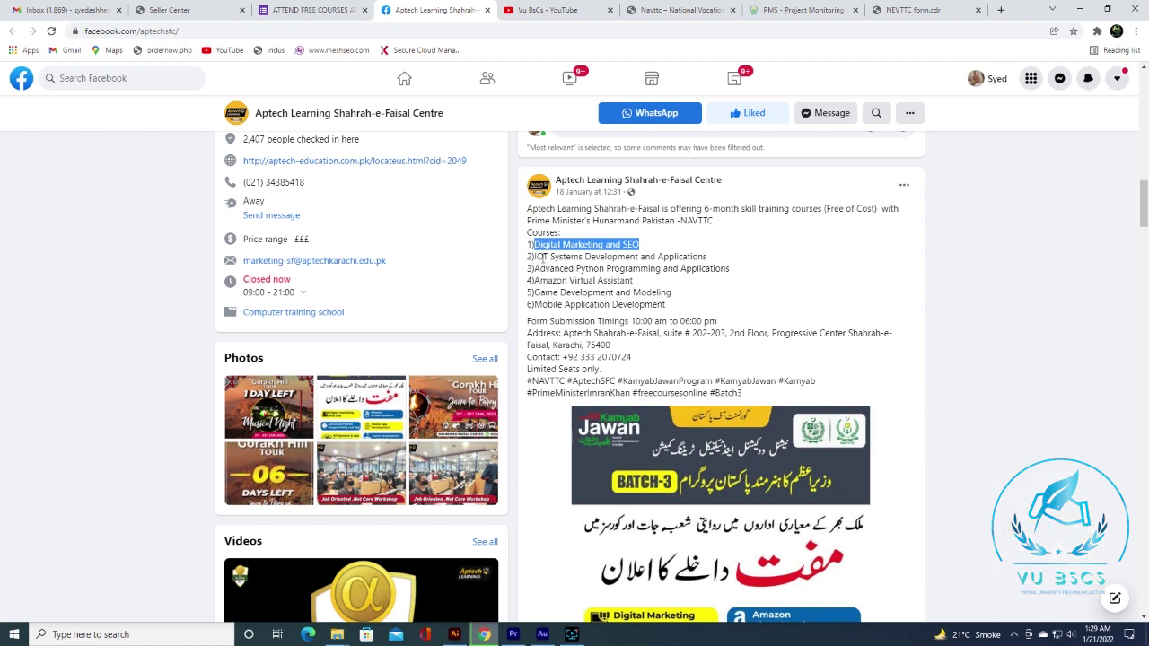
left_click_drag(537, 268, 614, 268)
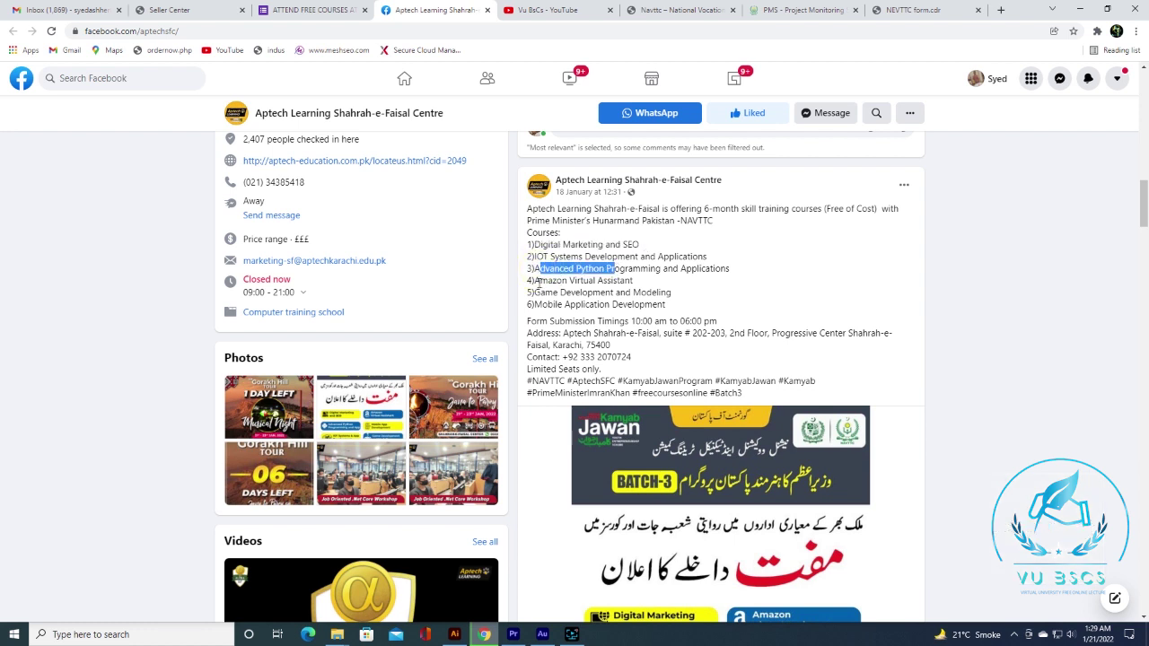
left_click_drag(539, 281, 636, 284)
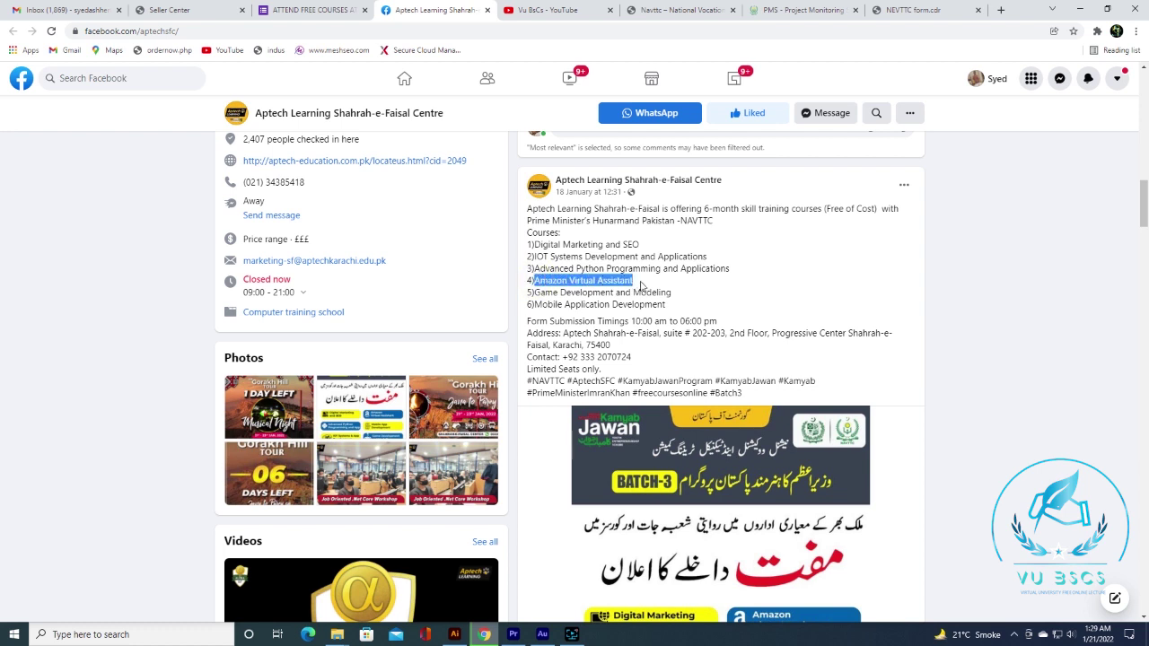
left_click(641, 285)
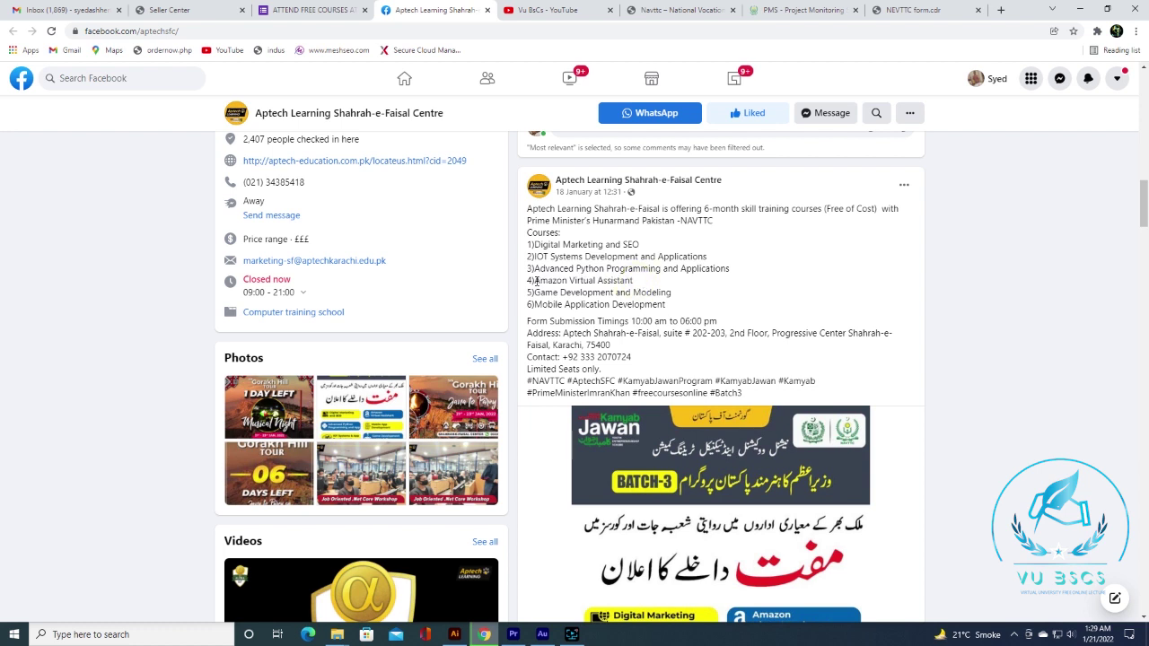
left_click_drag(536, 281, 636, 285)
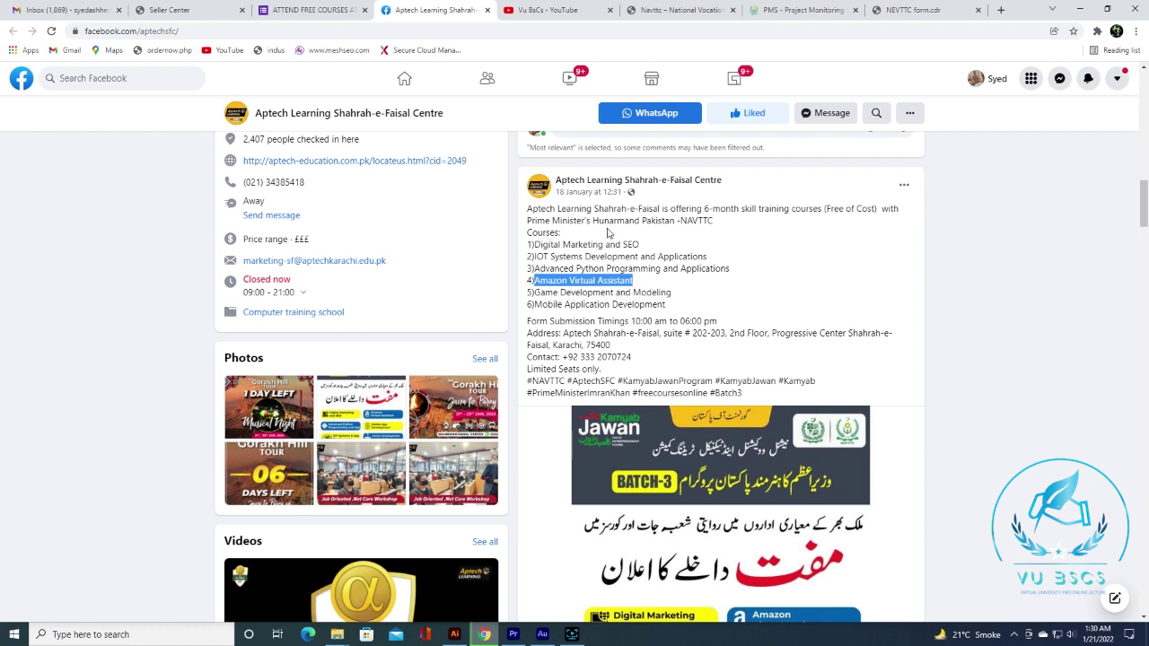
Step: Examine the form submission timings, centre address, seat notice and Batch-3 poster in the Aptech Facebook post
left_click_drag(529, 320, 720, 320)
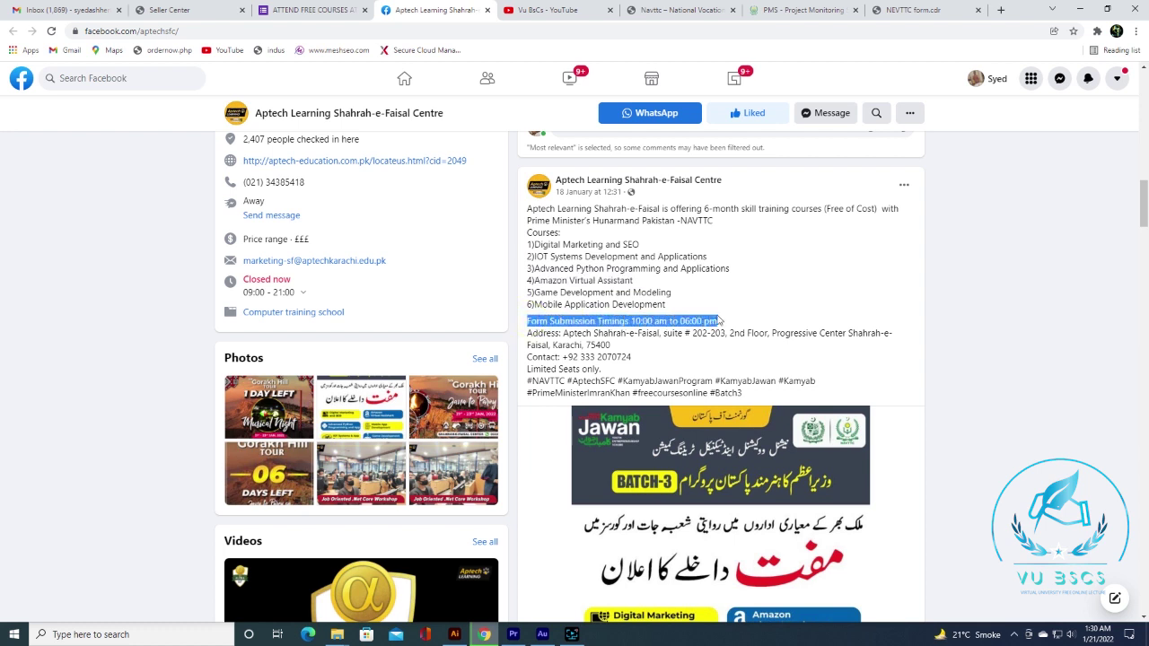
left_click_drag(531, 333, 618, 348)
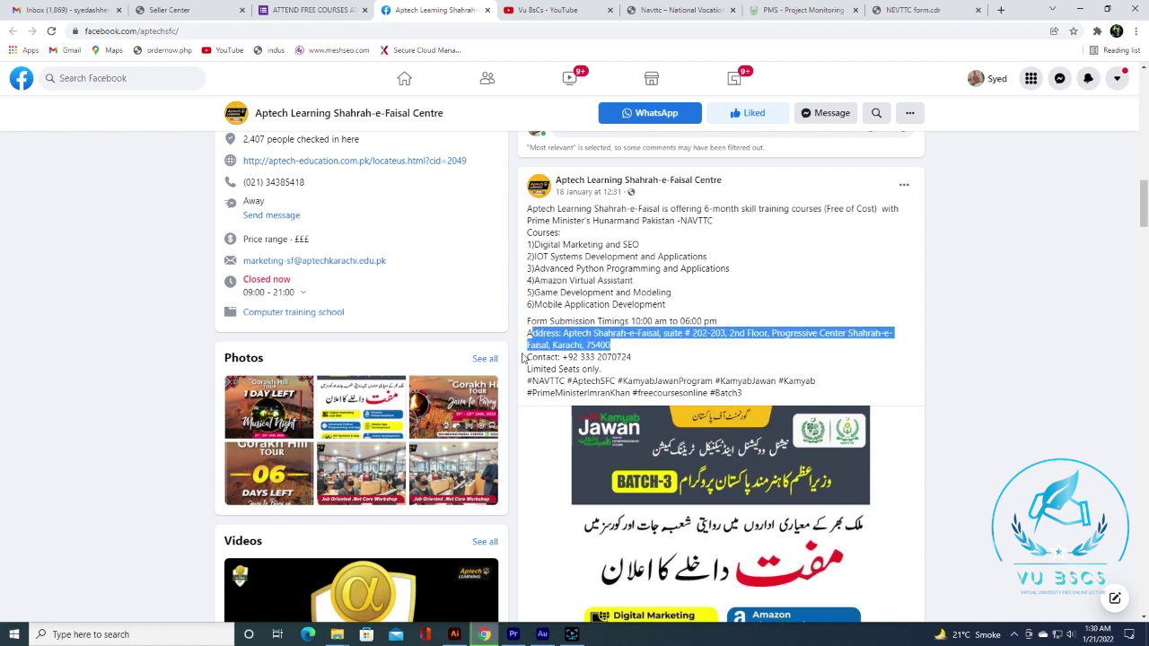
left_click_drag(529, 369, 609, 374)
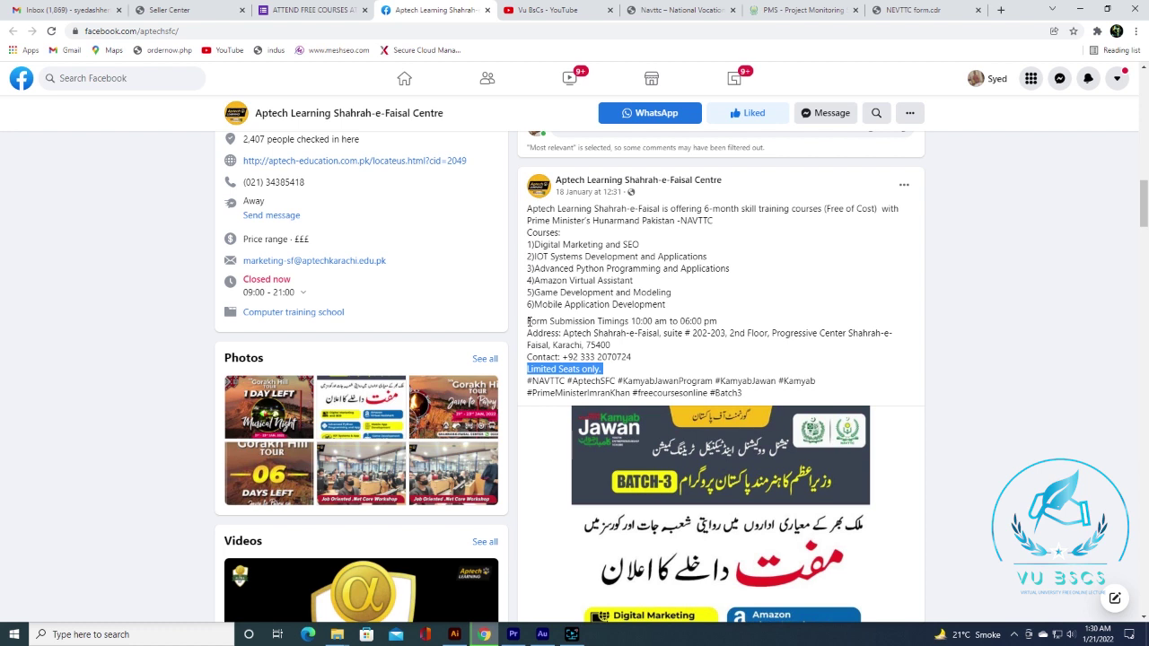
left_click_drag(531, 333, 803, 333)
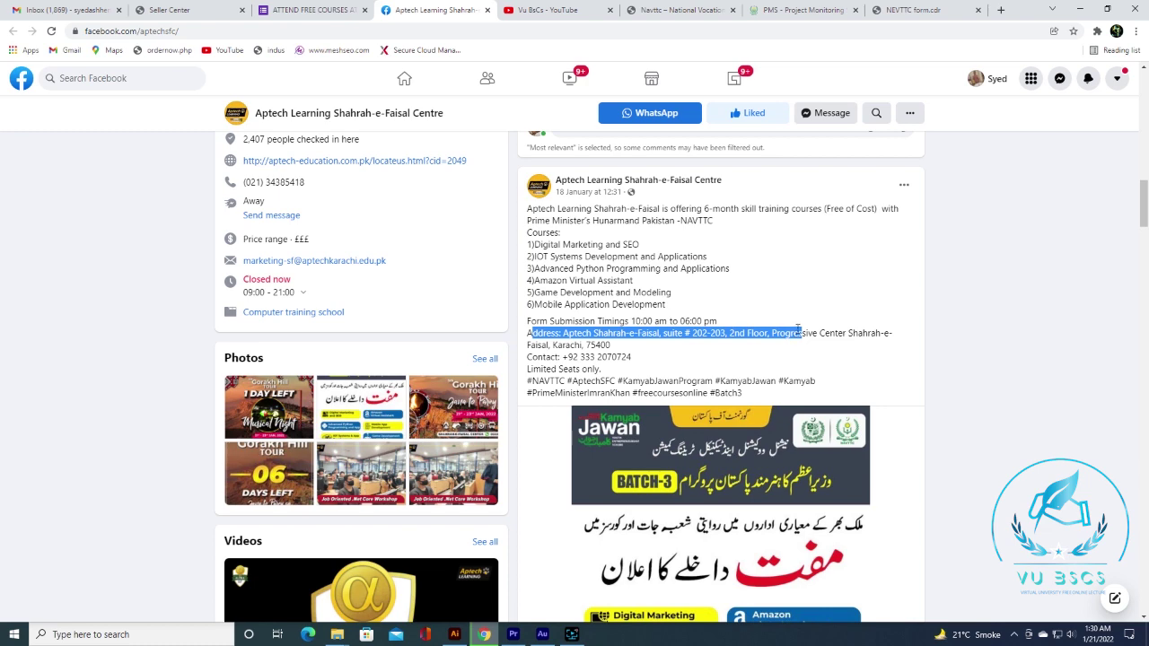
scroll(797, 330, "down", 2)
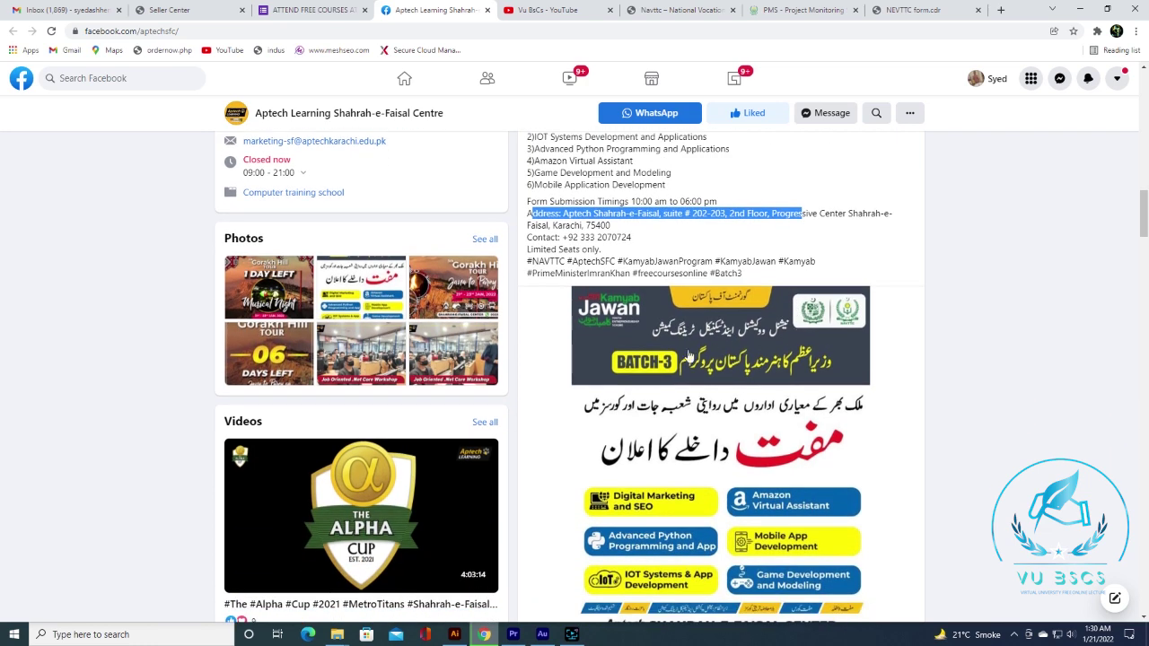
scroll(678, 379, "down", 2)
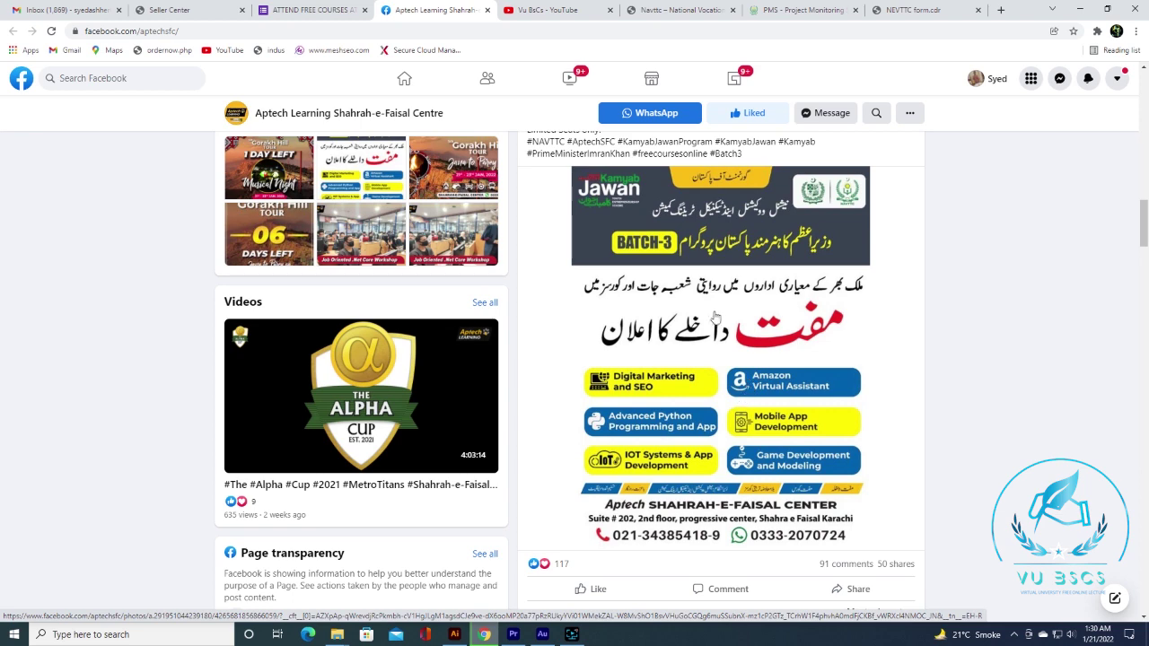
Step: Review the NAVTTC home page, the printable NEVTTC form, and the personal and education fields of the online signup form
left_click(680, 10)
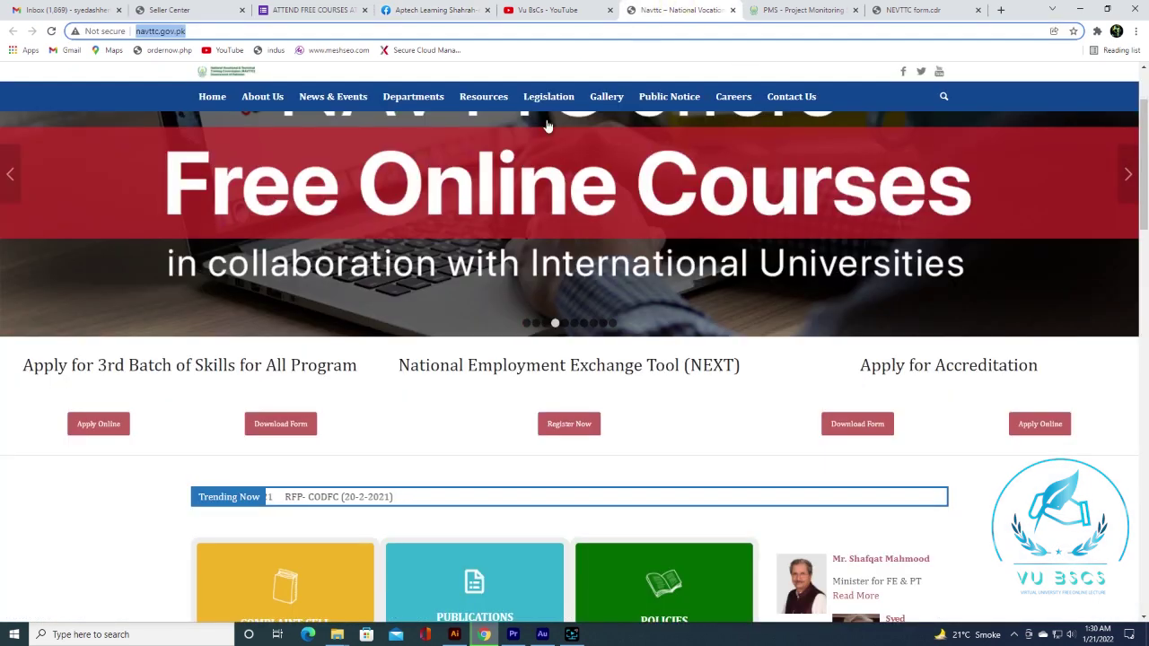
left_click(753, 13)
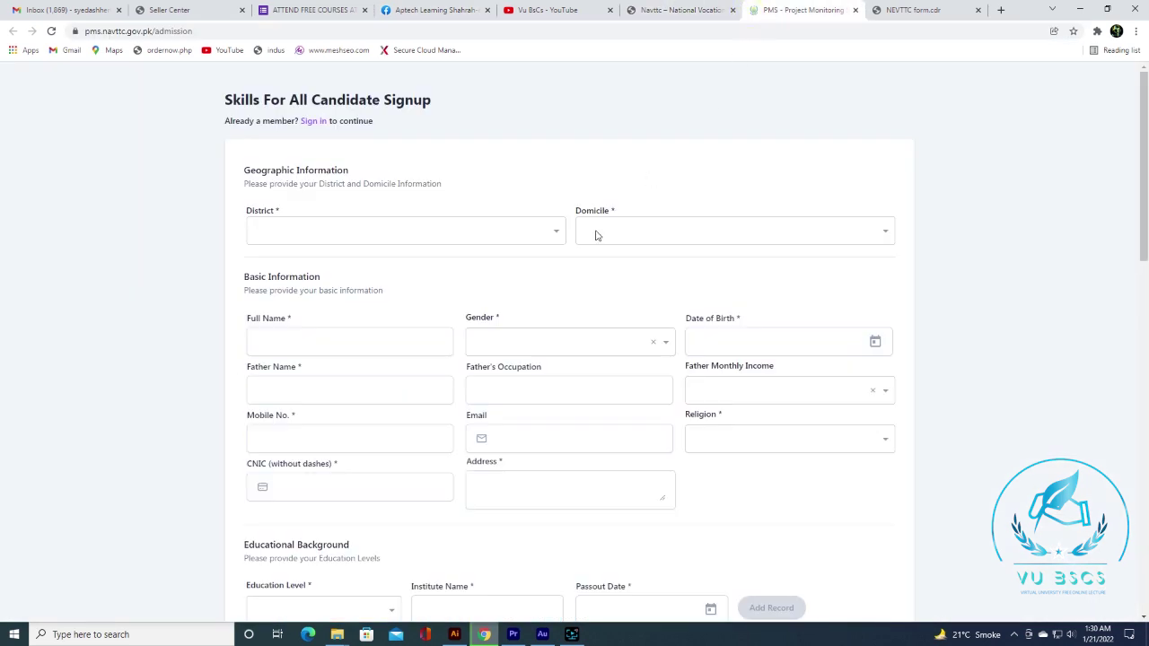
left_click(916, 9)
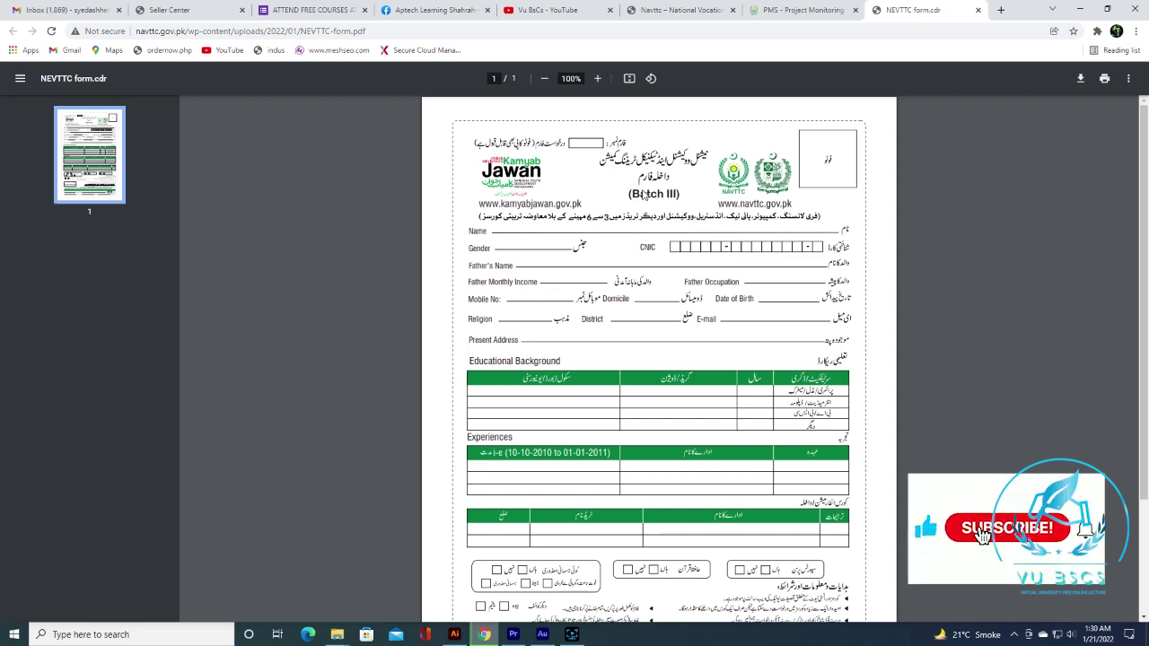
left_click(681, 10)
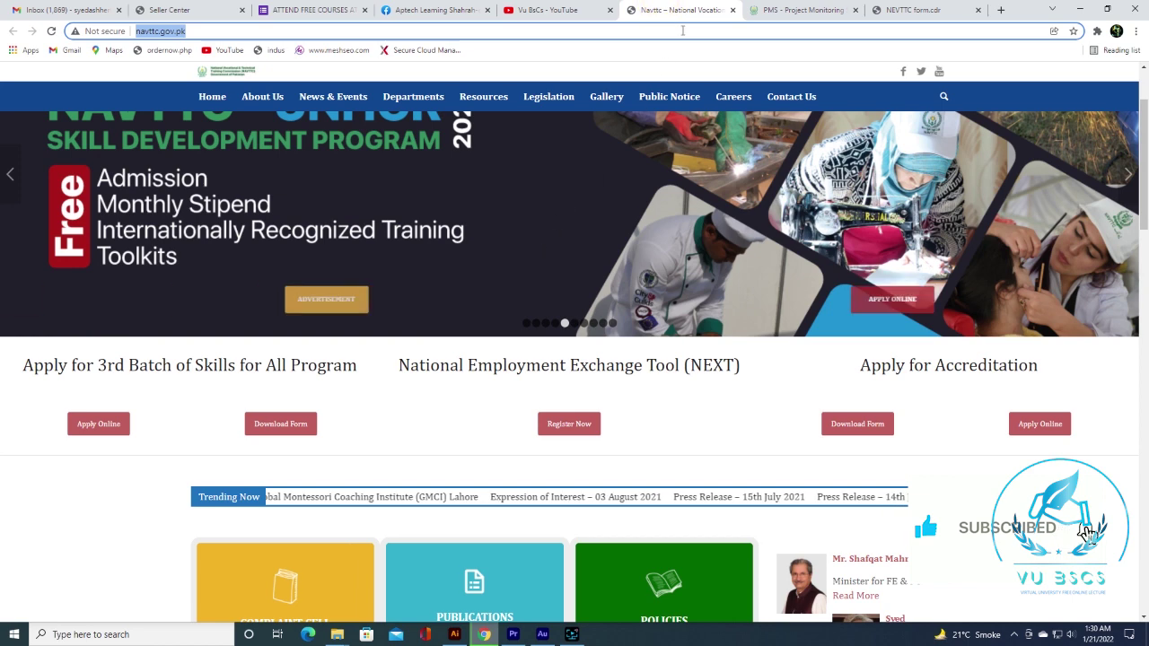
left_click(804, 10)
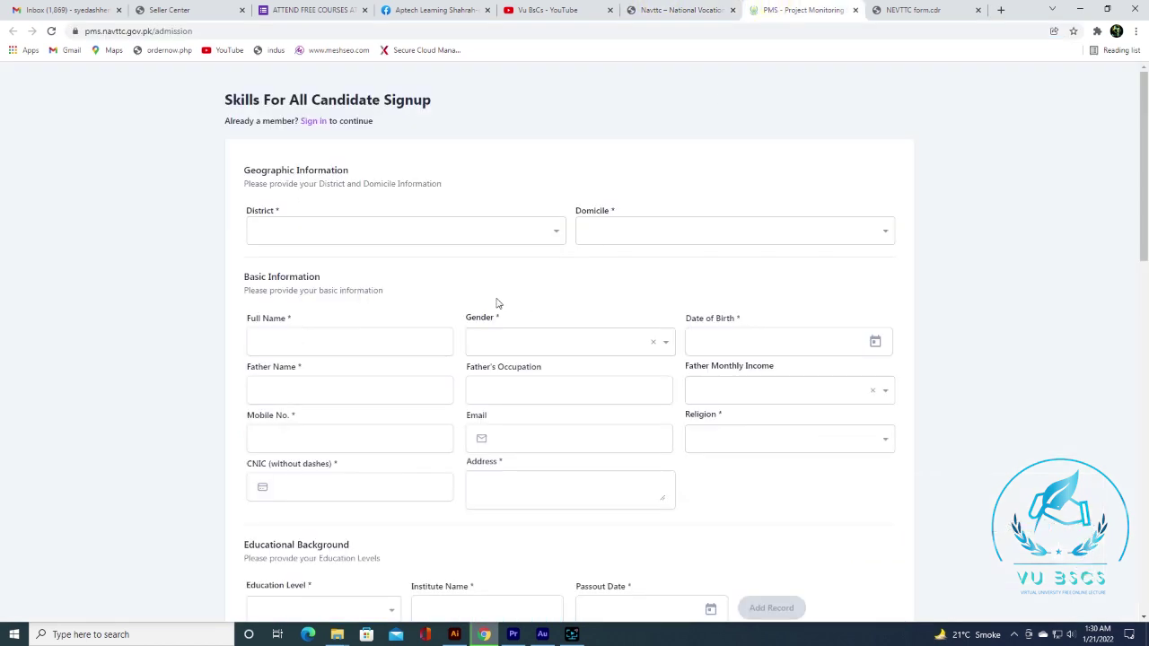
scroll(498, 304, "down", 3)
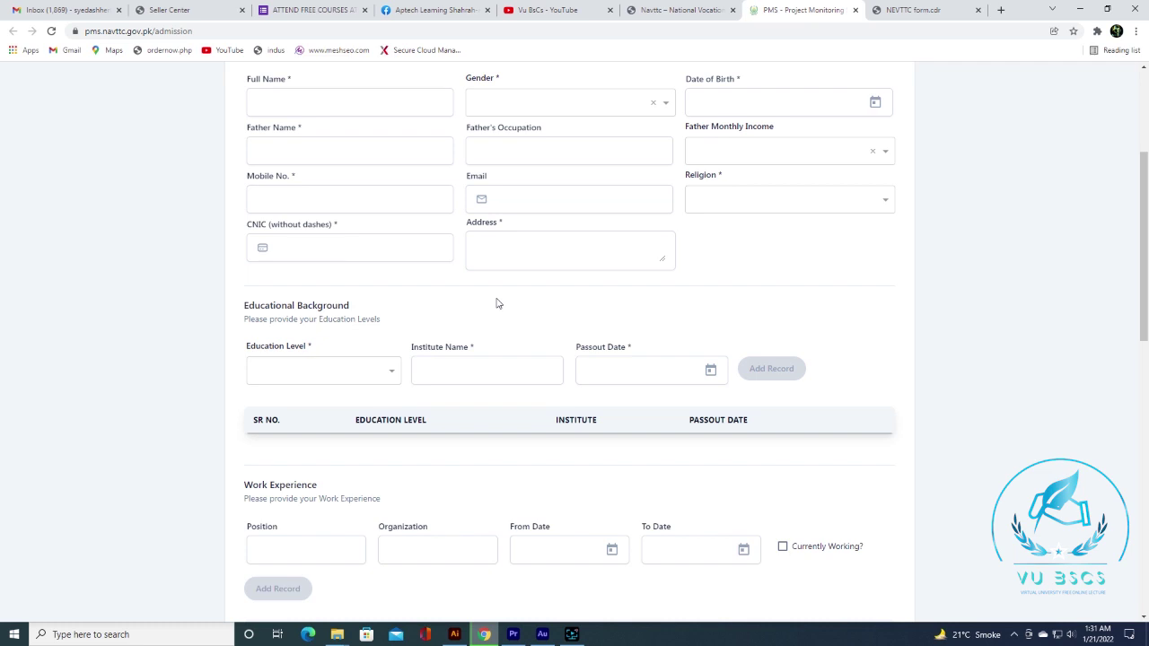
Step: Set the first preference's trade to Amazon Virtual Assistant and its institute to Aptech Learning Shahrah-e-Faisal Karachi in the signup form
scroll(331, 223, "down", 1)
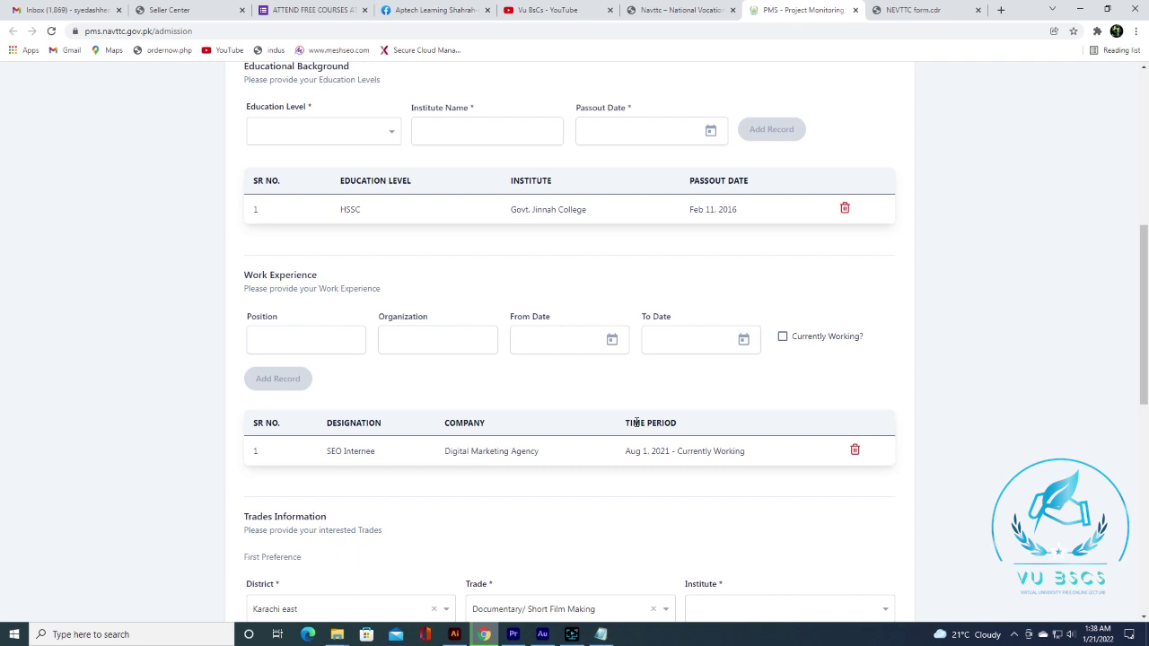
scroll(636, 423, "down", 2)
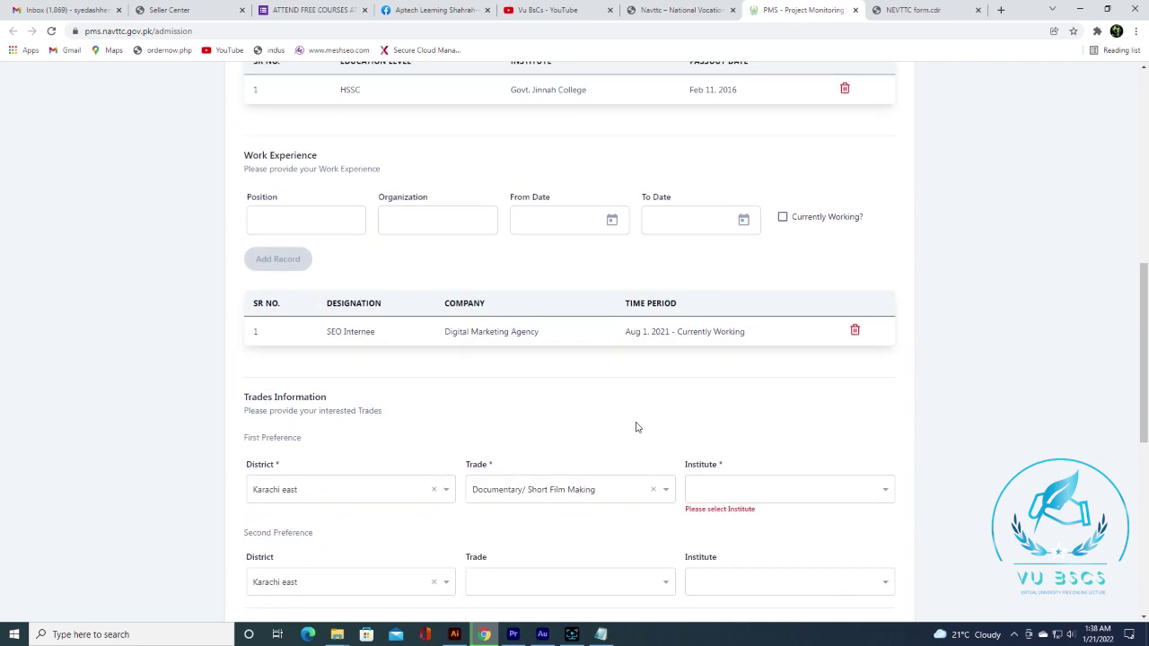
scroll(433, 409, "down", 2)
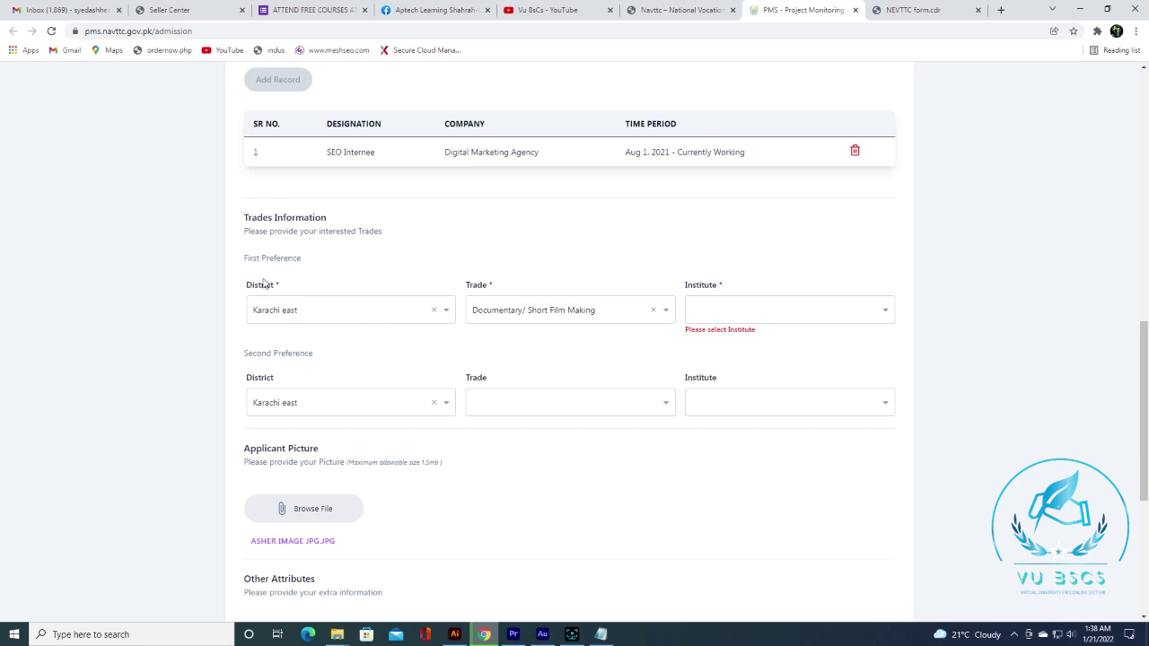
left_click_drag(245, 259, 302, 259)
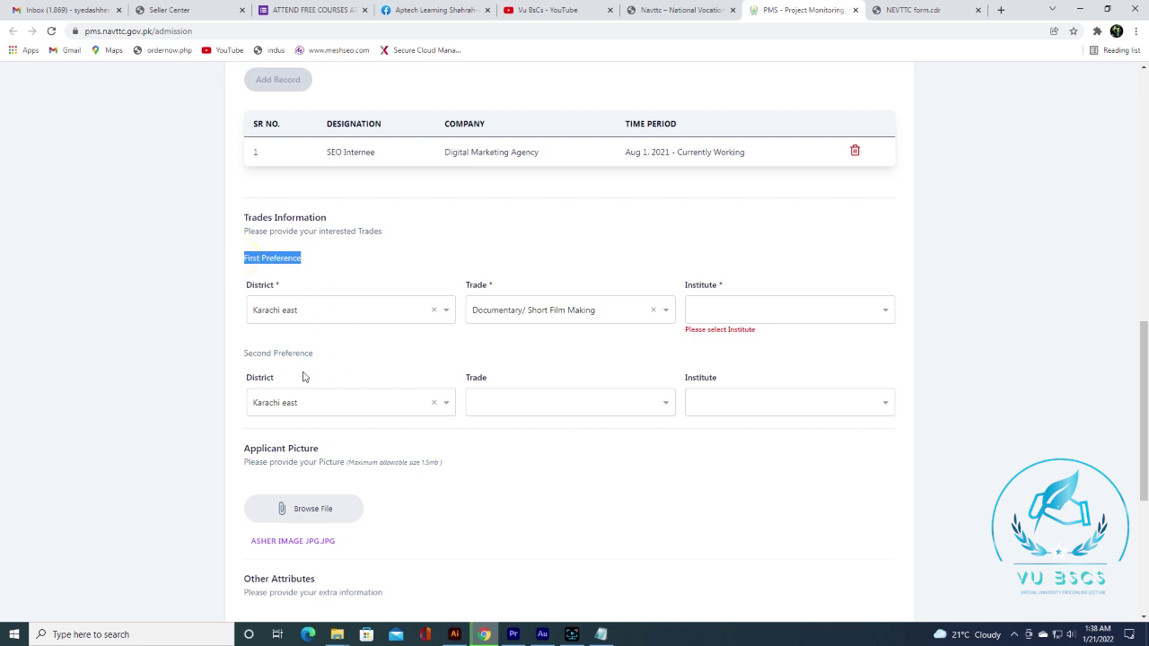
left_click(566, 314)
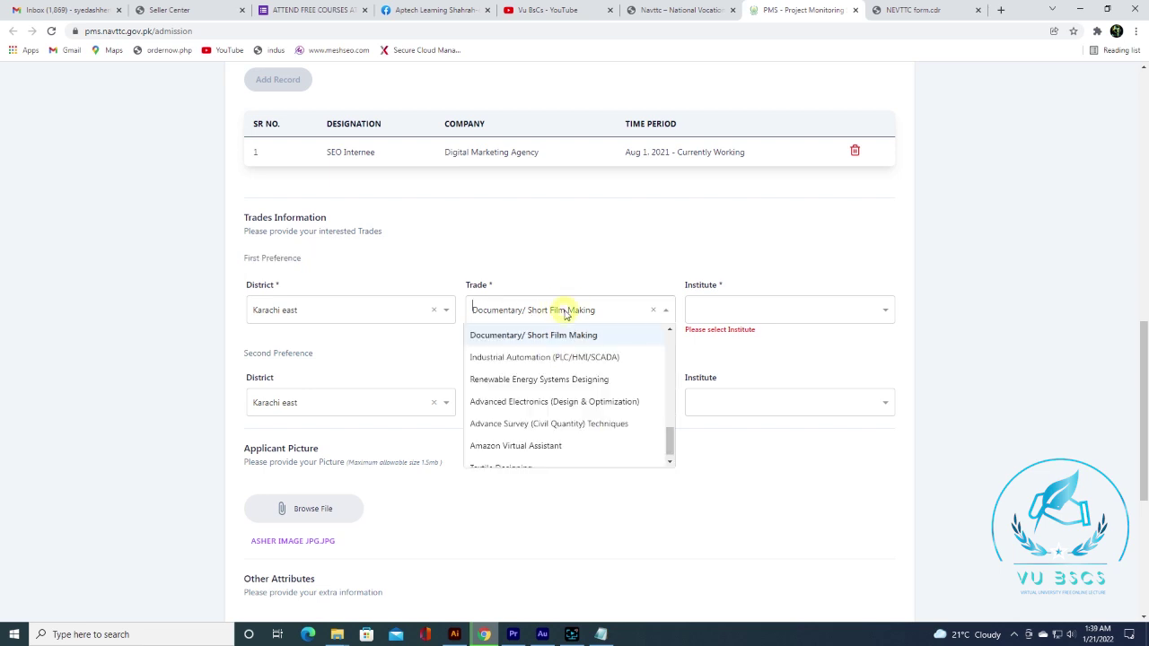
type("ama")
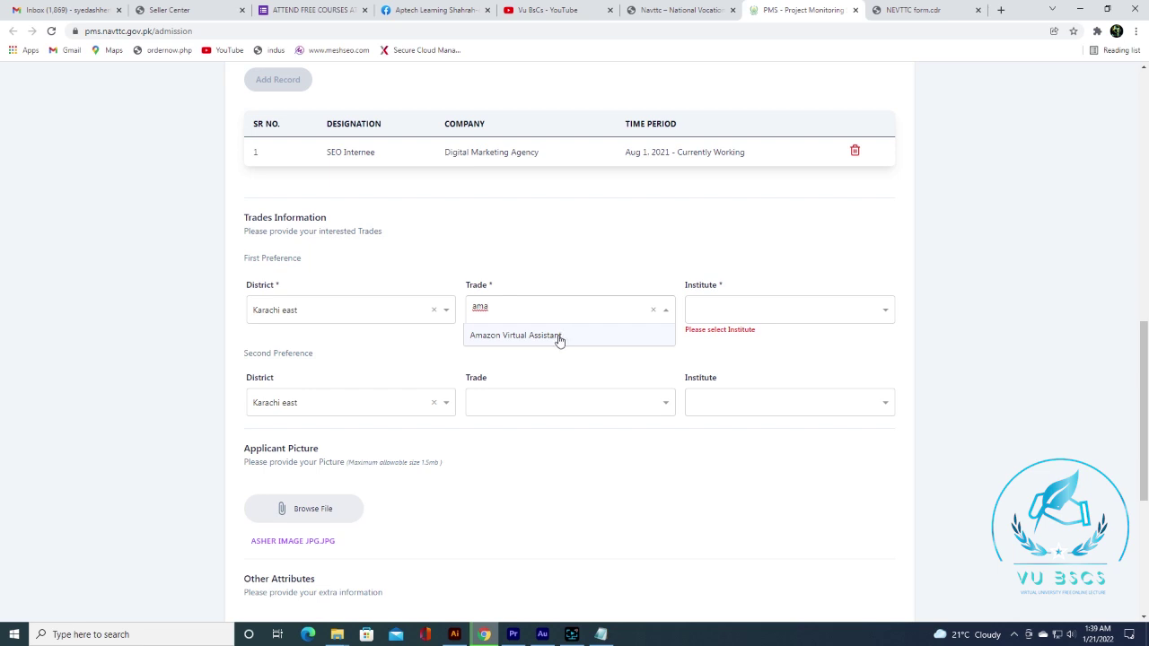
left_click(559, 337)
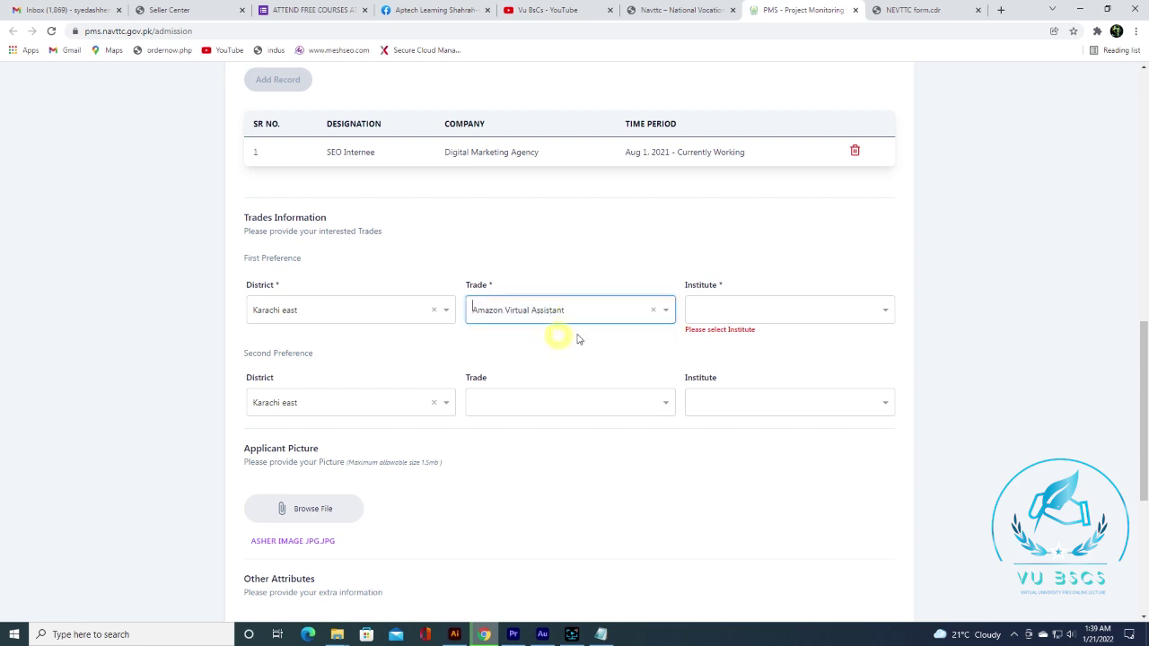
left_click(743, 316)
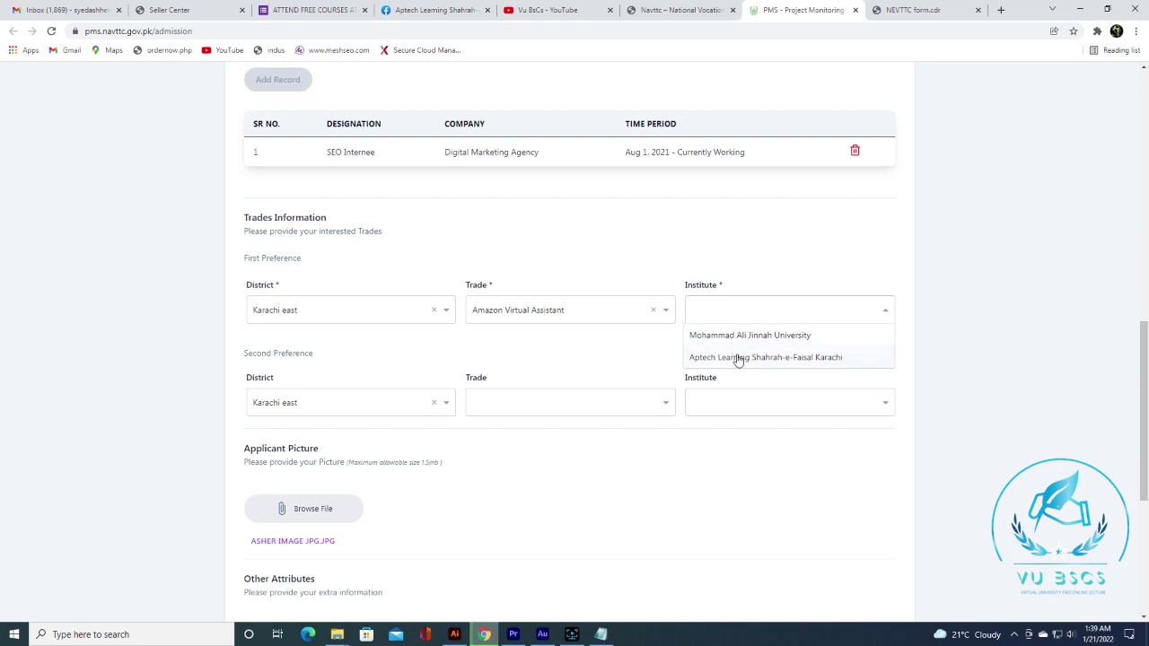
left_click(738, 357)
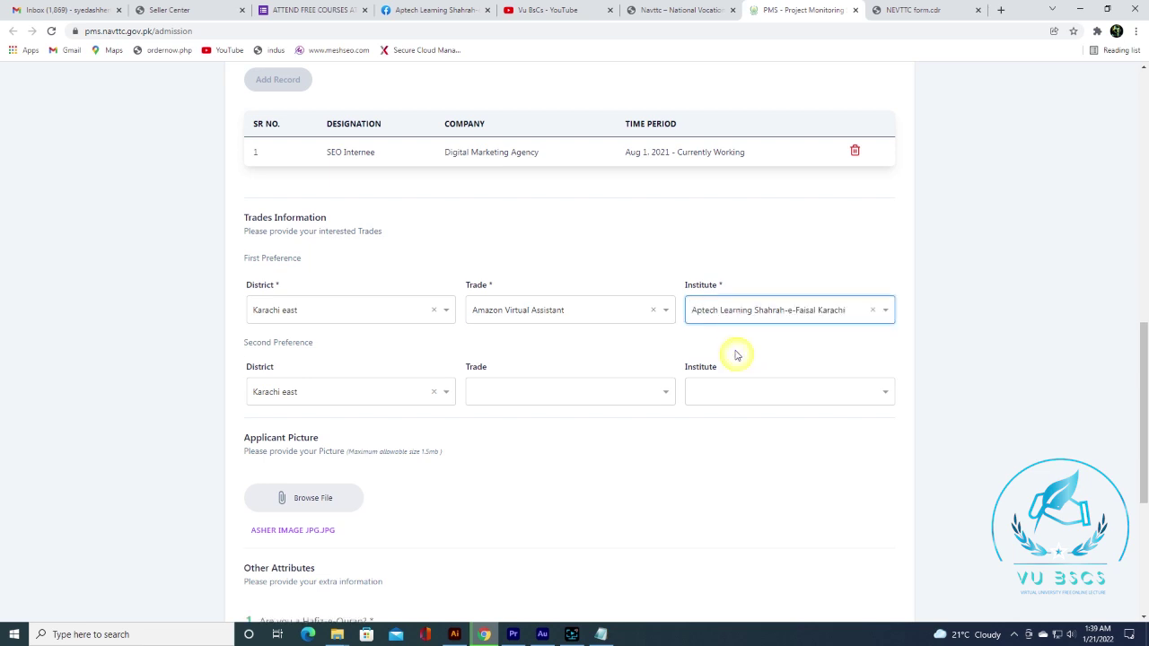
Step: Set the second preference's trade to Amazon Virtual Assistant and its institute to Mohammad Ali Jinnah University
left_click(585, 393)
type("ama")
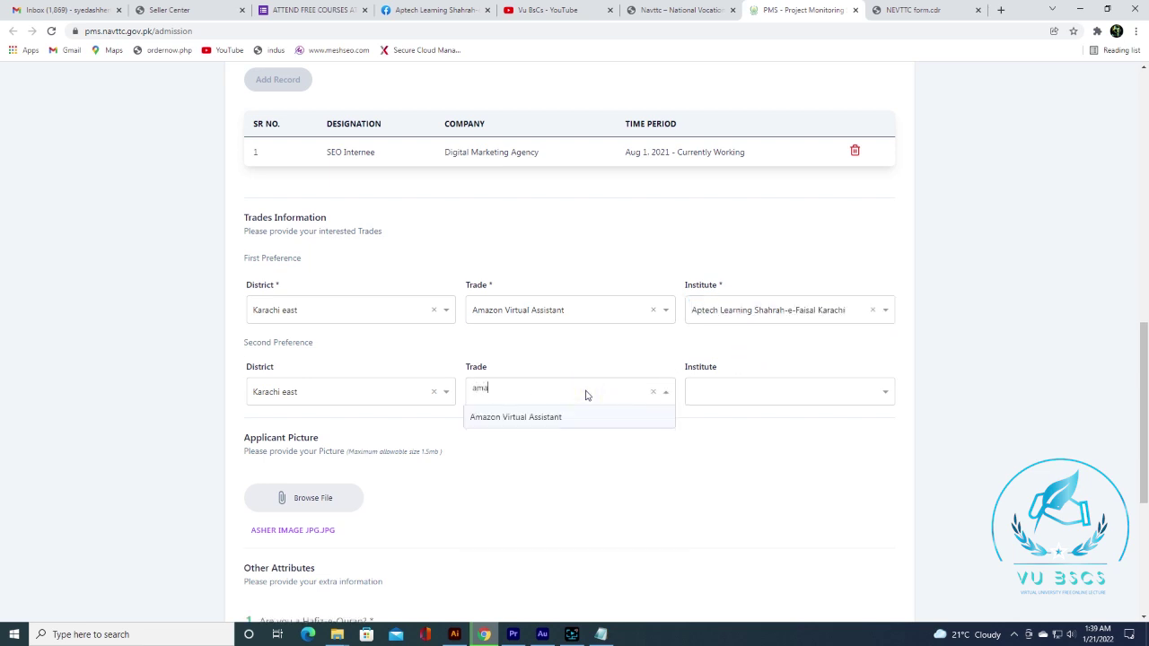
left_click(580, 415)
left_click(762, 391)
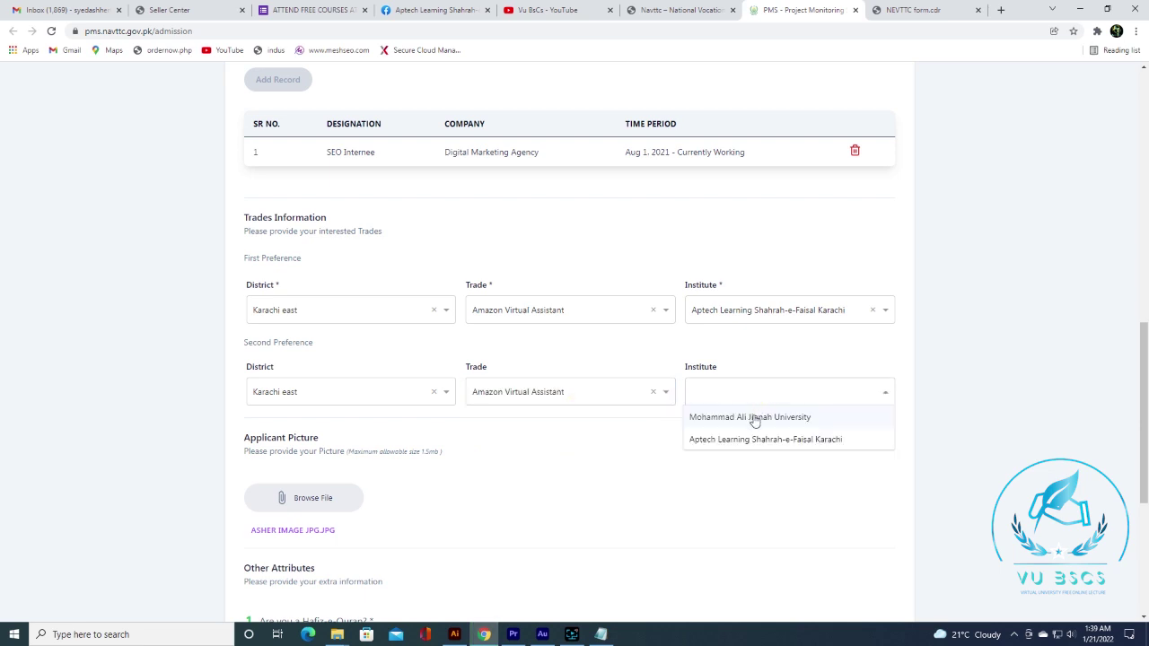
left_click(754, 419)
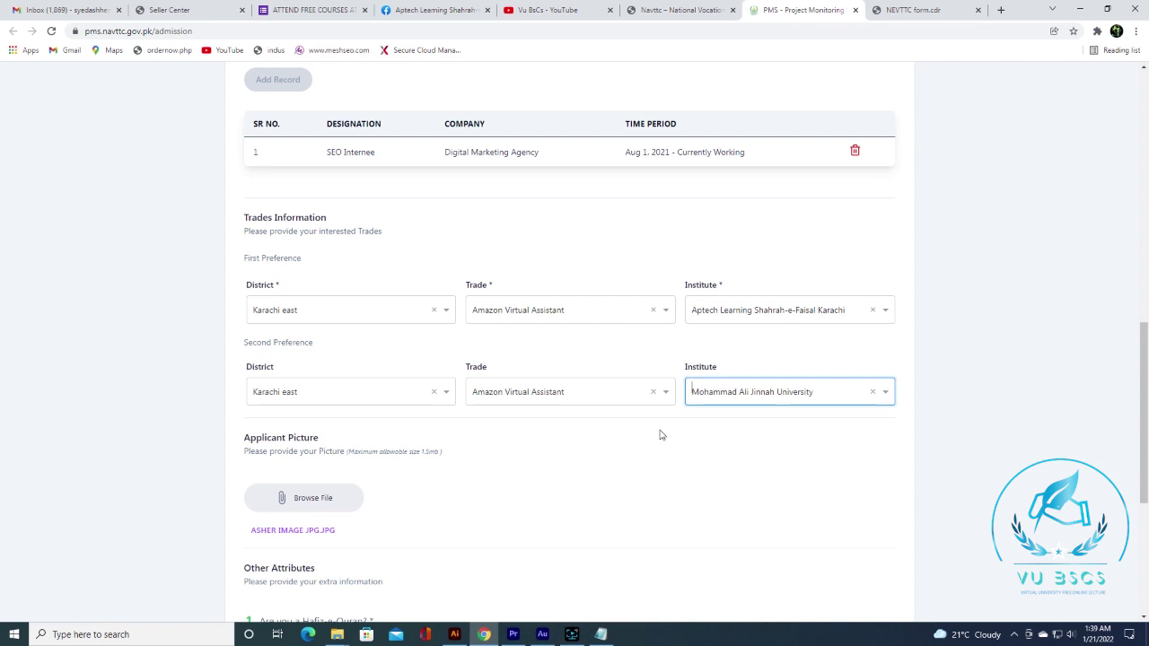
Step: Check the applicant picture and other attributes, save the record to submit the application, and return to the portal's home page
scroll(656, 423, "down", 1)
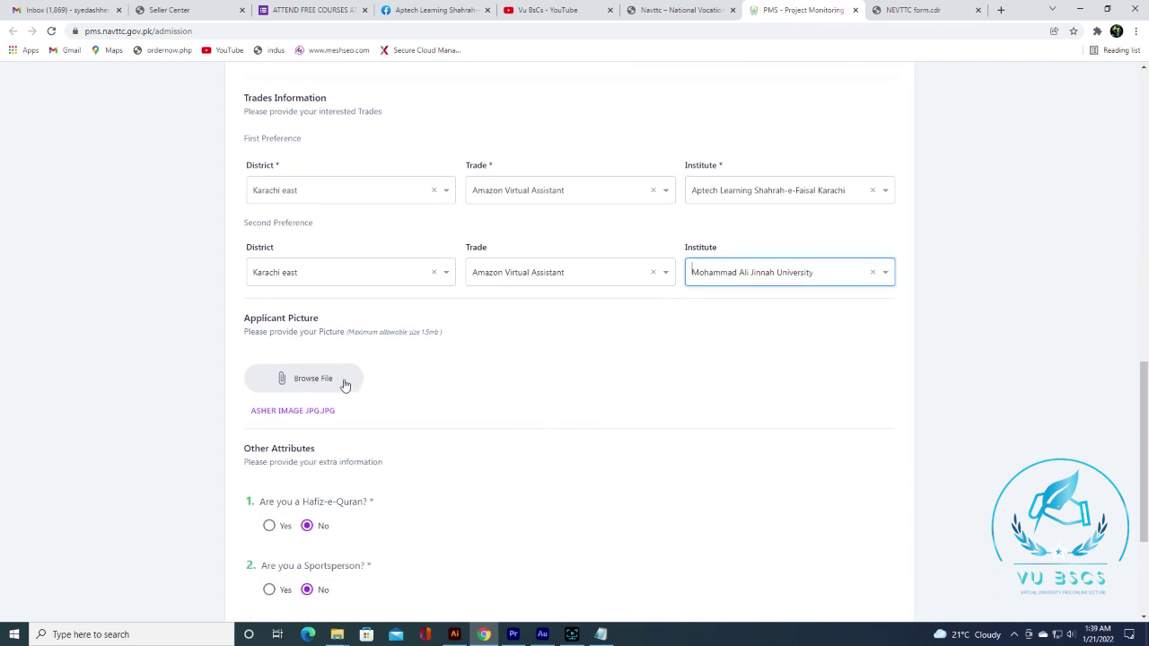
scroll(416, 423, "down", 1)
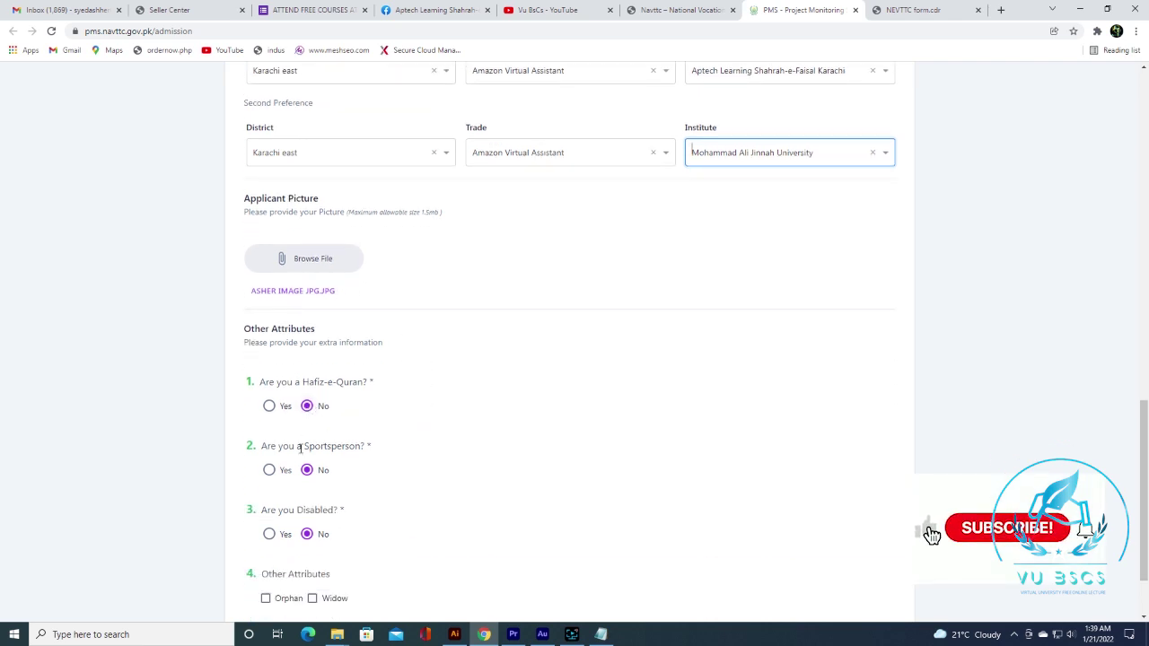
scroll(364, 448, "down", 1)
scroll(364, 448, "down", 1)
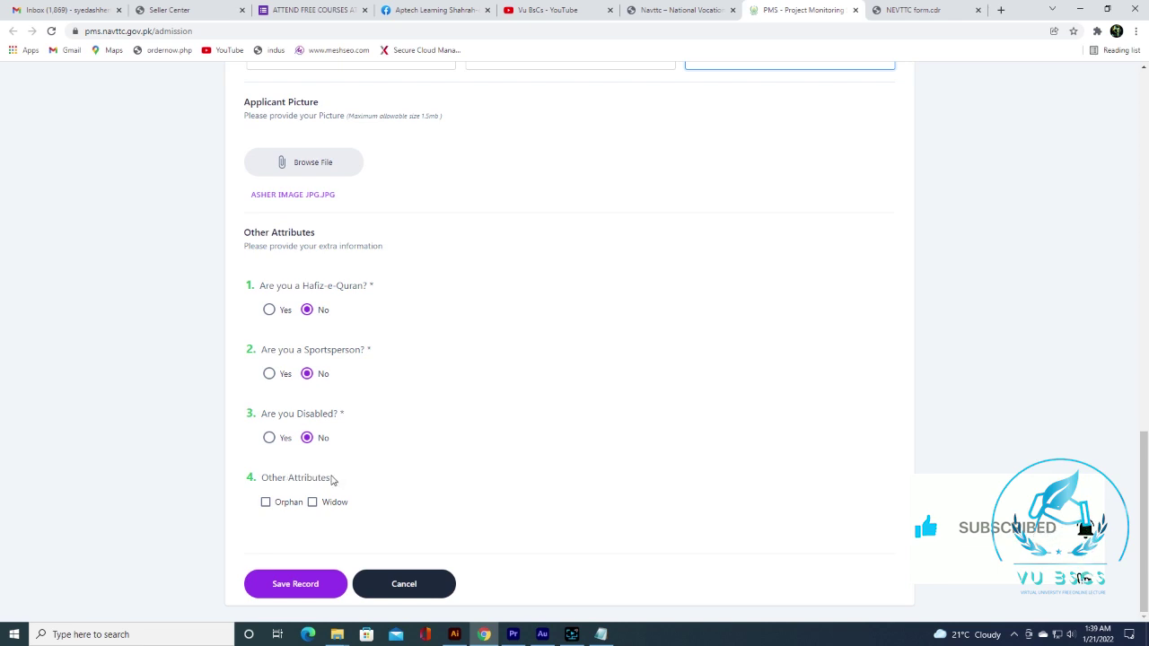
left_click(302, 588)
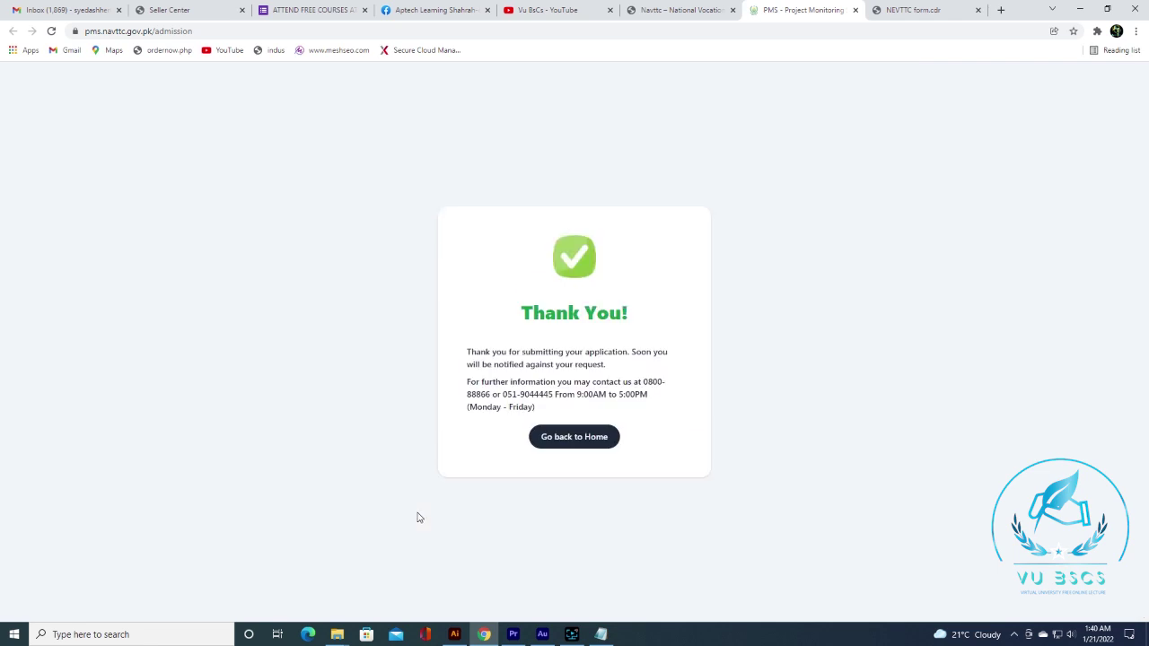
left_click_drag(523, 312, 600, 344)
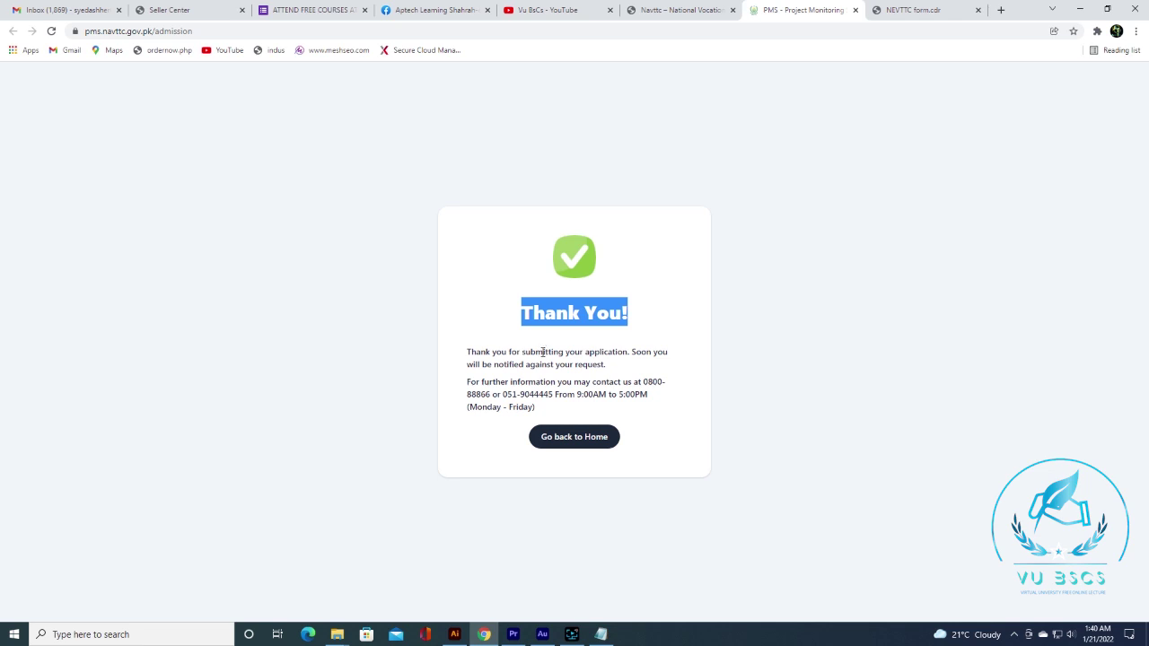
left_click(567, 442)
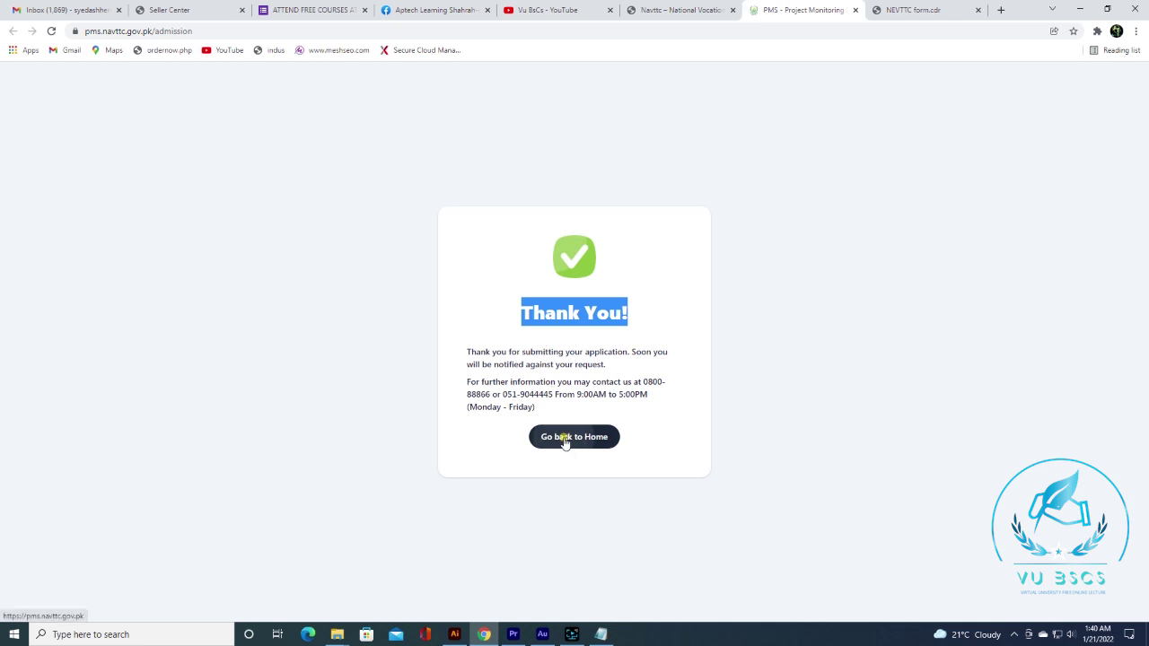